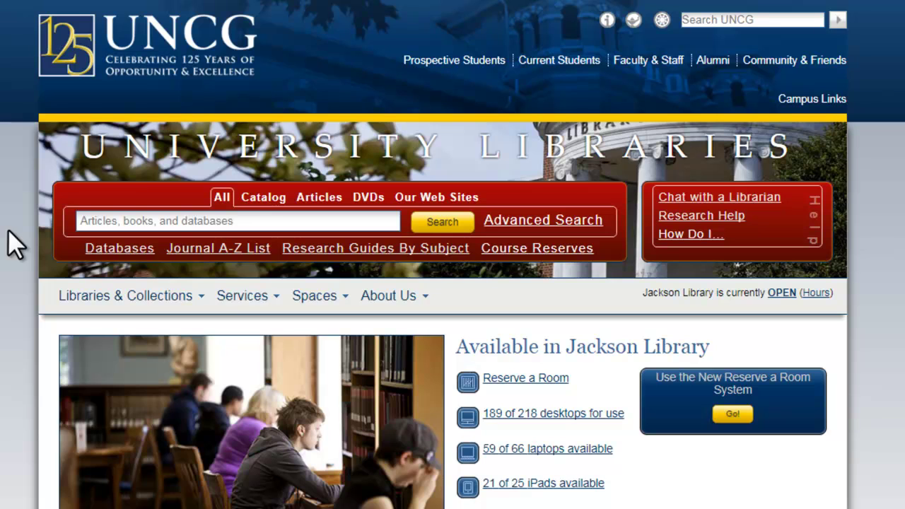
From the UNCG Libraries Databases list under letter S, open SimplyAnalytics (formerly SimplyMap).
left_click(142, 248)
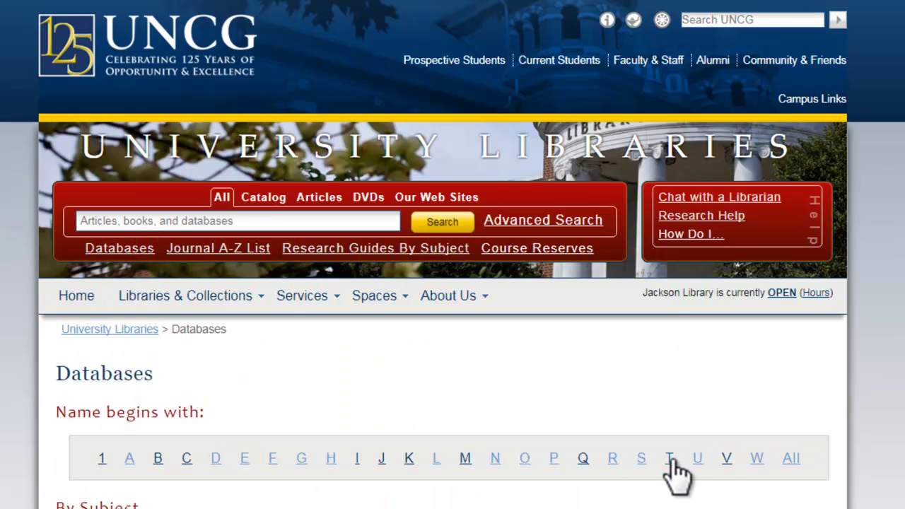
left_click(643, 458)
scroll(642, 459, "down", 15)
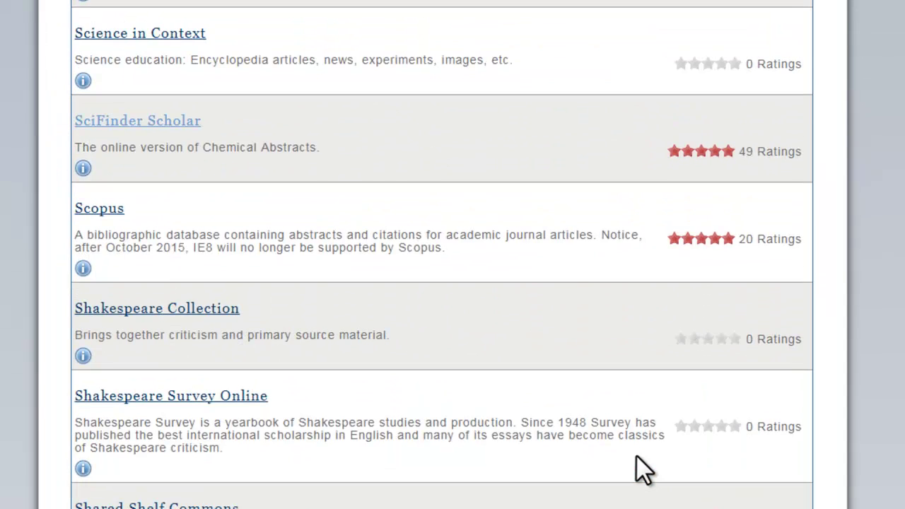
scroll(615, 424, "down", 10)
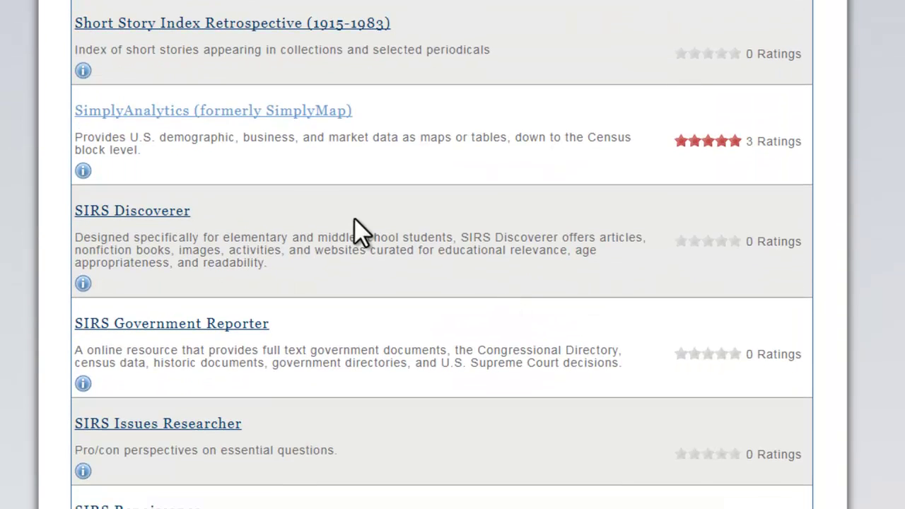
left_click(258, 110)
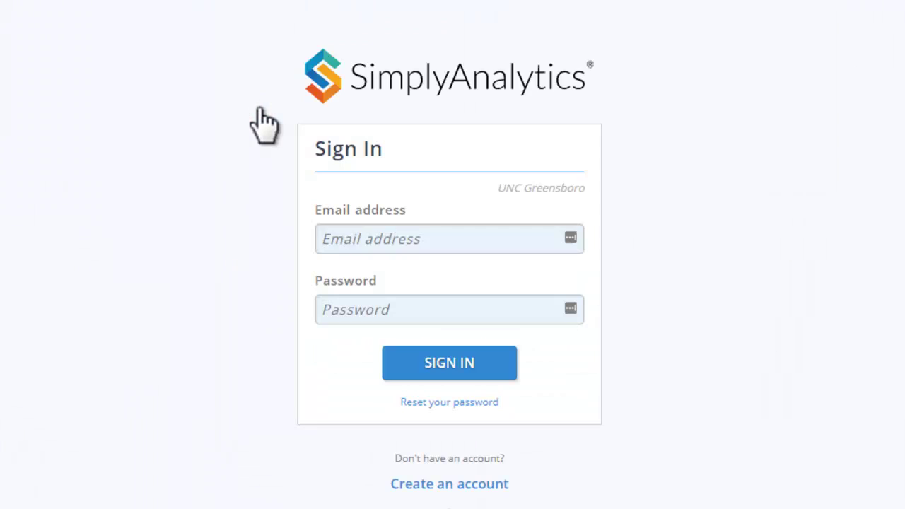
Sign in, check the Support menu, and bring up the Greensboro project's Map view.
left_click(456, 364)
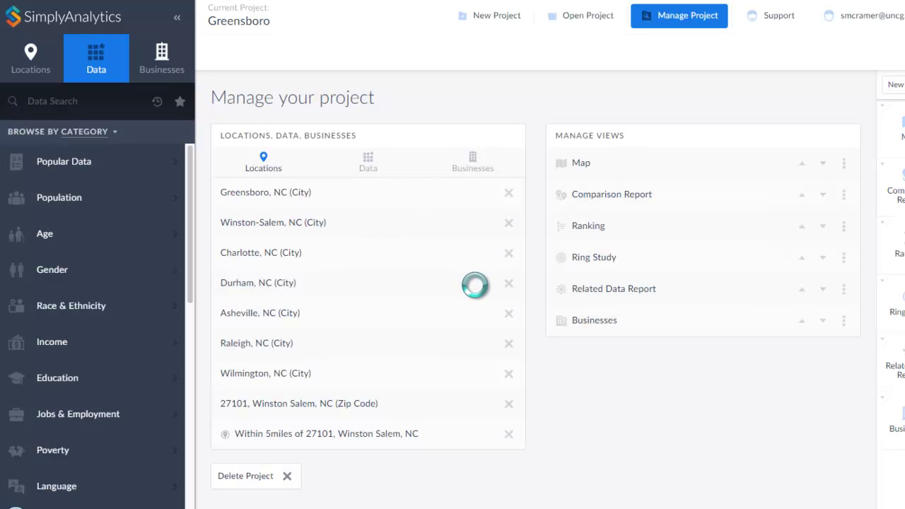
left_click(772, 17)
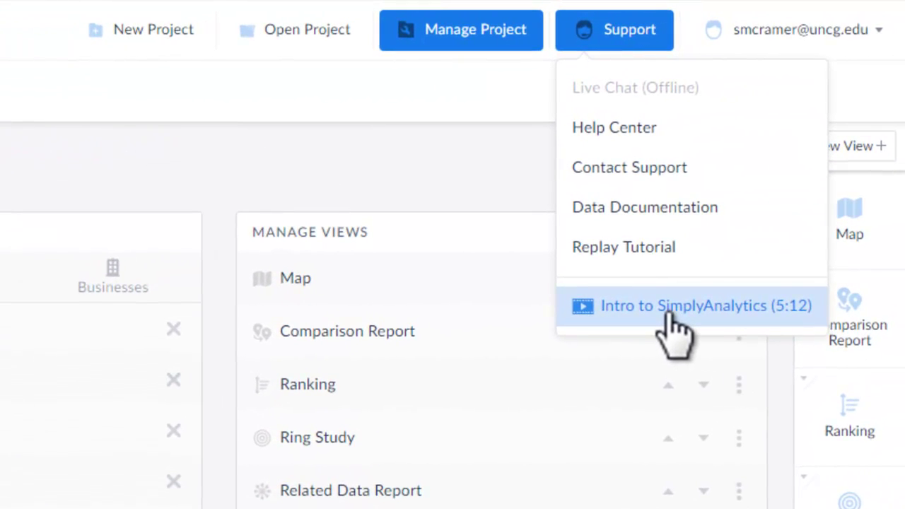
left_click(330, 172)
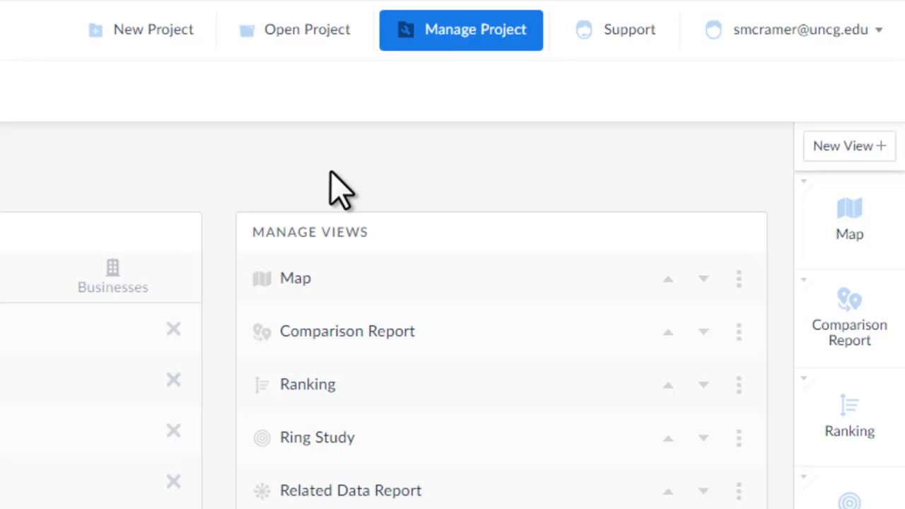
left_click(745, 159)
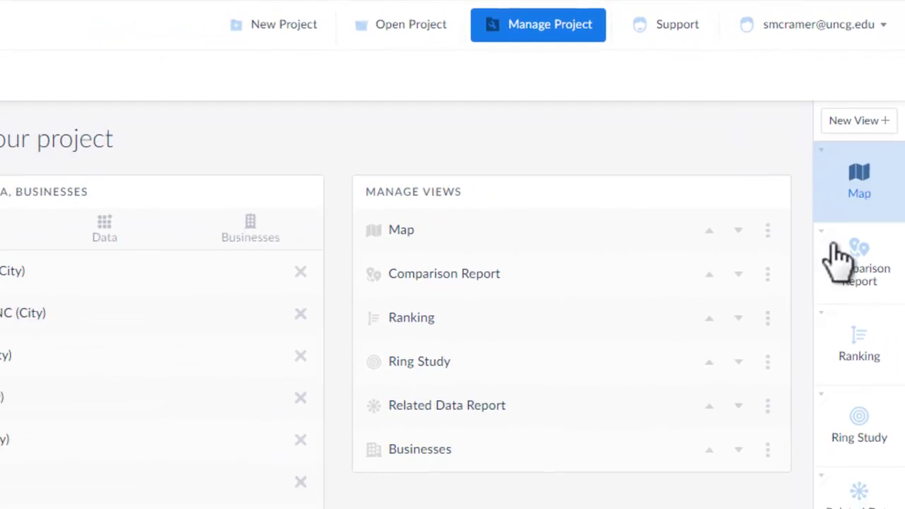
left_click(859, 182)
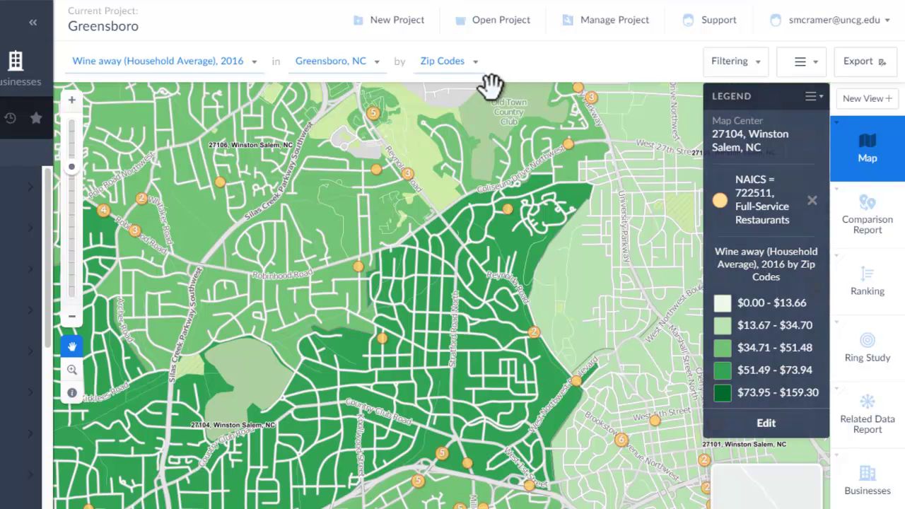
Switch the map geography from Zip Codes to Block Groups and review the legend settings.
left_click(468, 60)
left_click(466, 306)
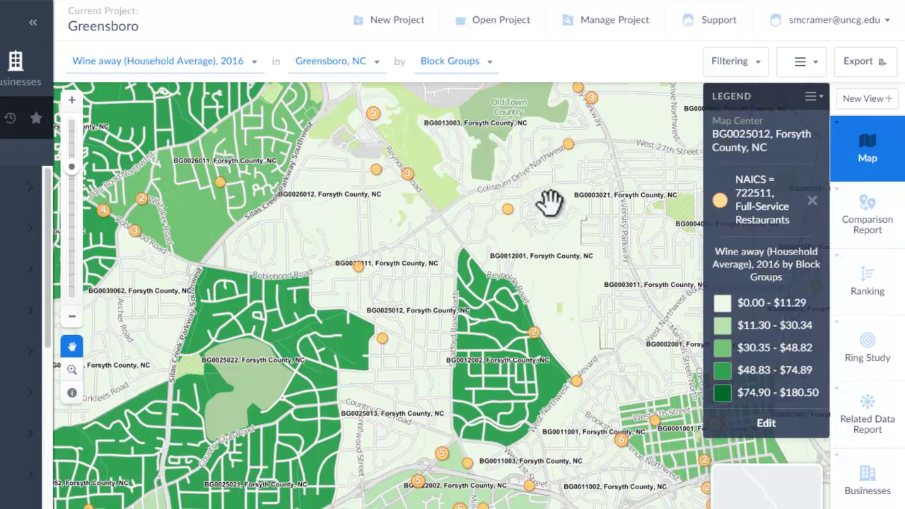
left_click(470, 62)
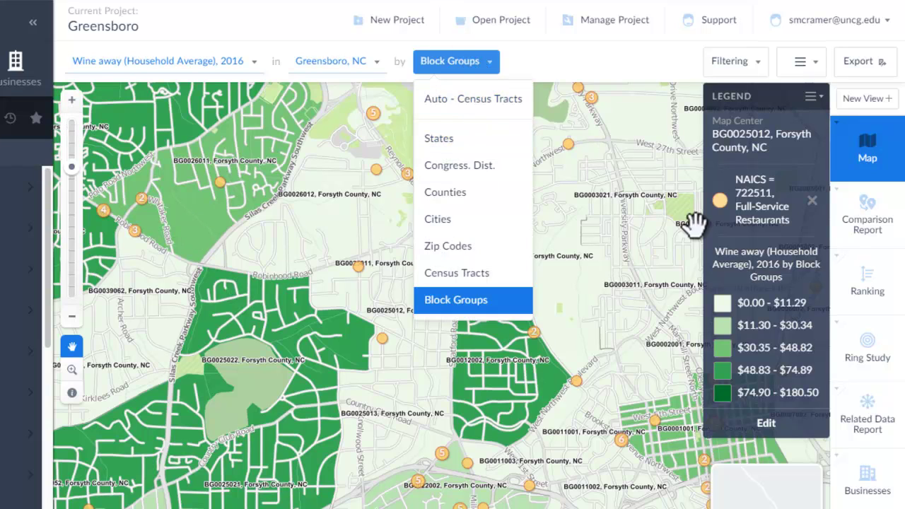
left_click(767, 423)
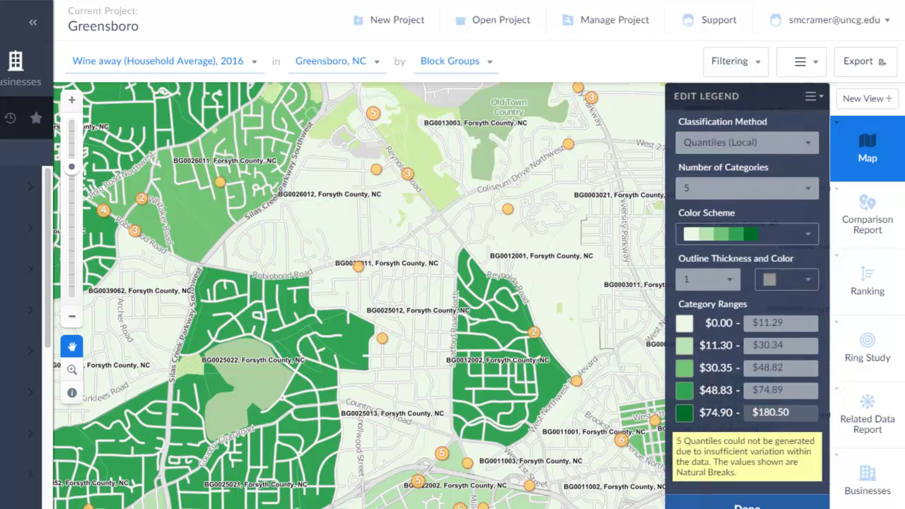
left_click(748, 504)
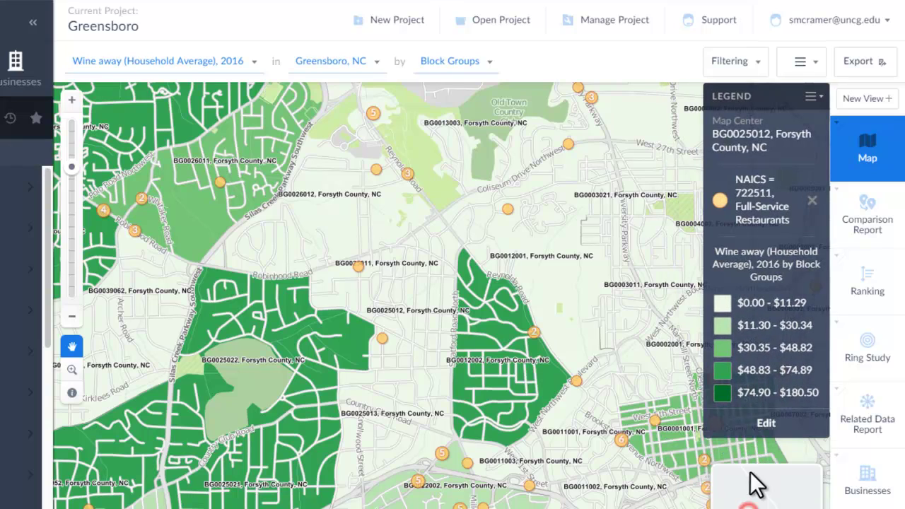
Zoom to block group BG0025011, view BISTRO 420's details, then open the Comparison Report.
left_click(72, 100)
left_click(72, 99)
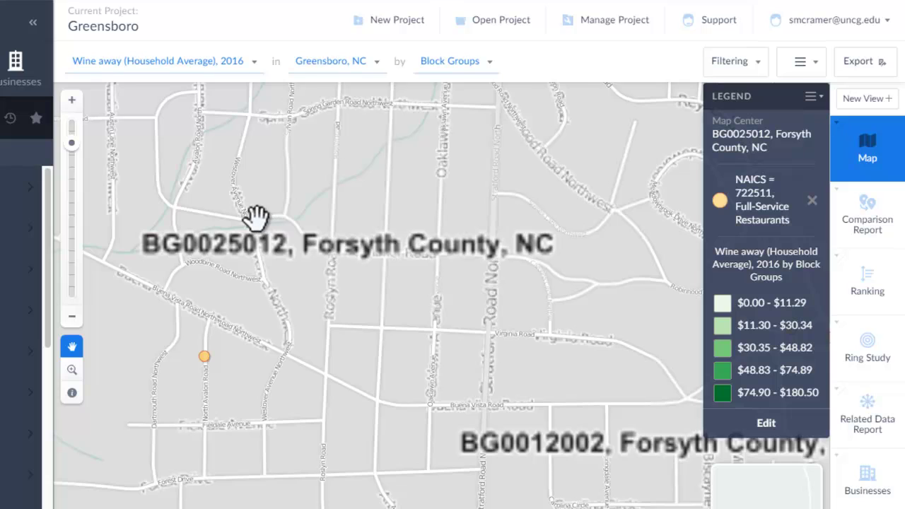
left_click_drag(257, 219, 490, 448)
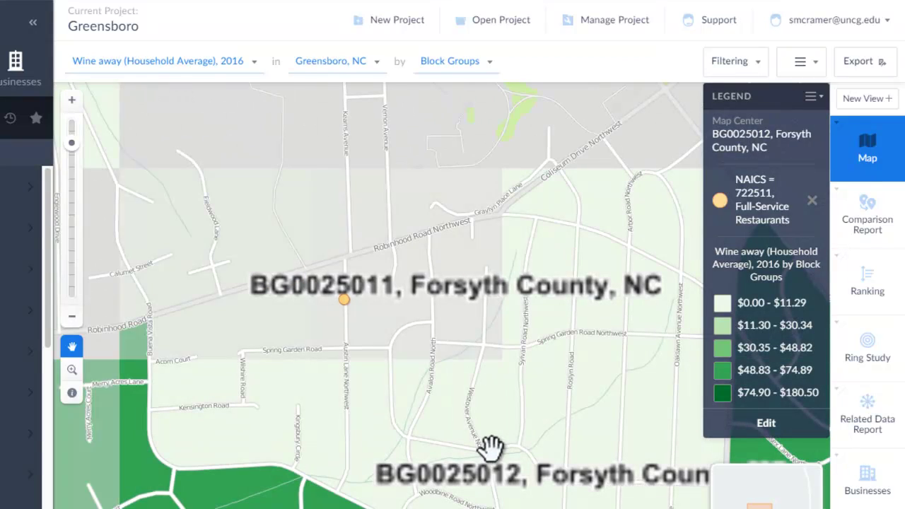
left_click(344, 300)
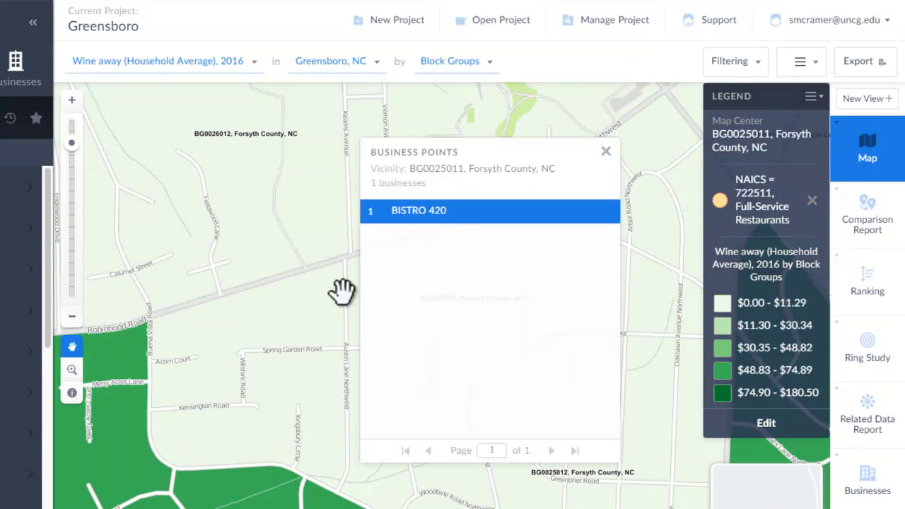
left_click(343, 297)
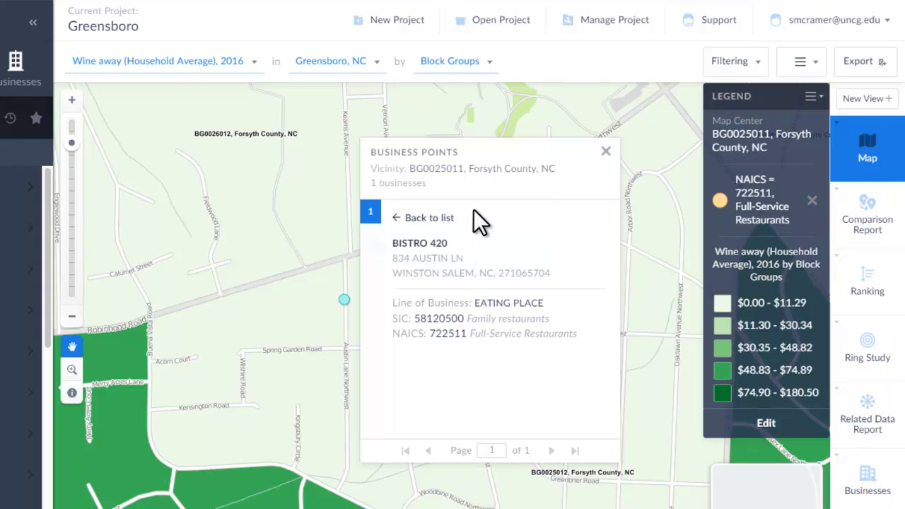
left_click(606, 152)
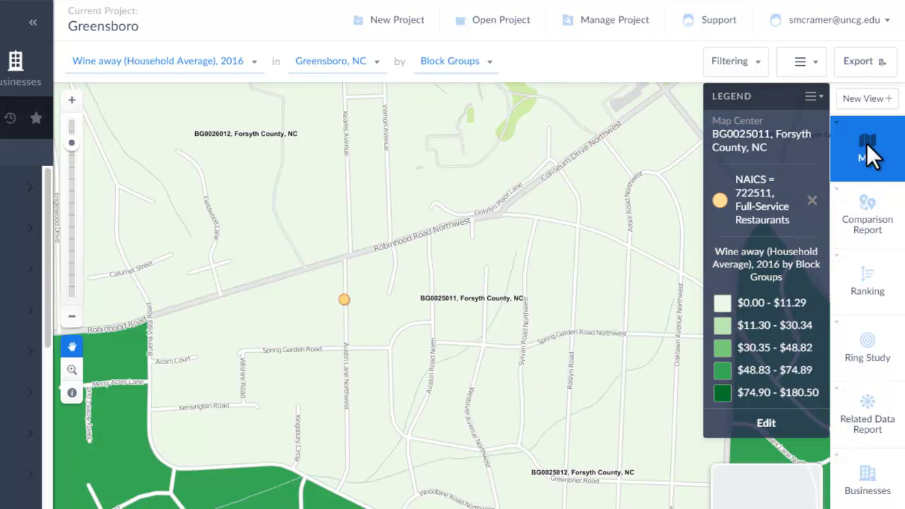
left_click(874, 220)
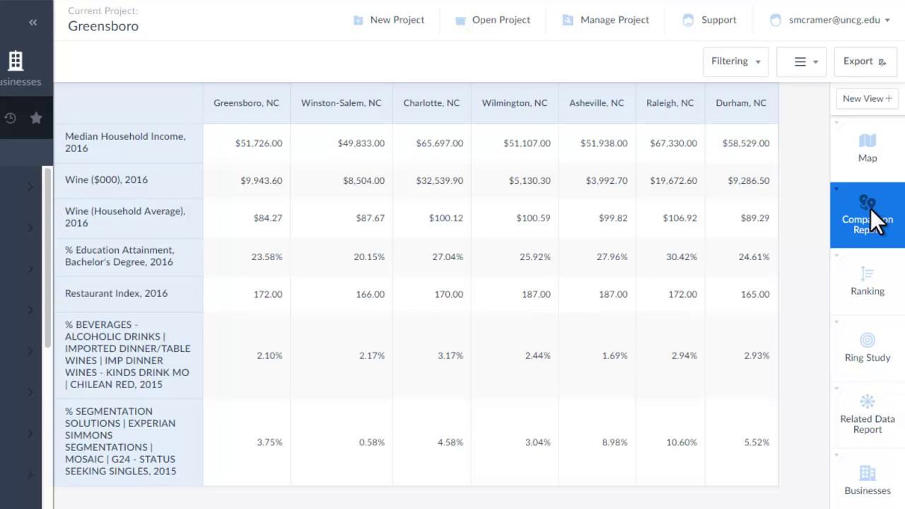
Move the Charlotte, NC column beside Greensboro, then rank Greensboro zip codes by Wine ($000), 2016.
left_click_drag(433, 95, 266, 101)
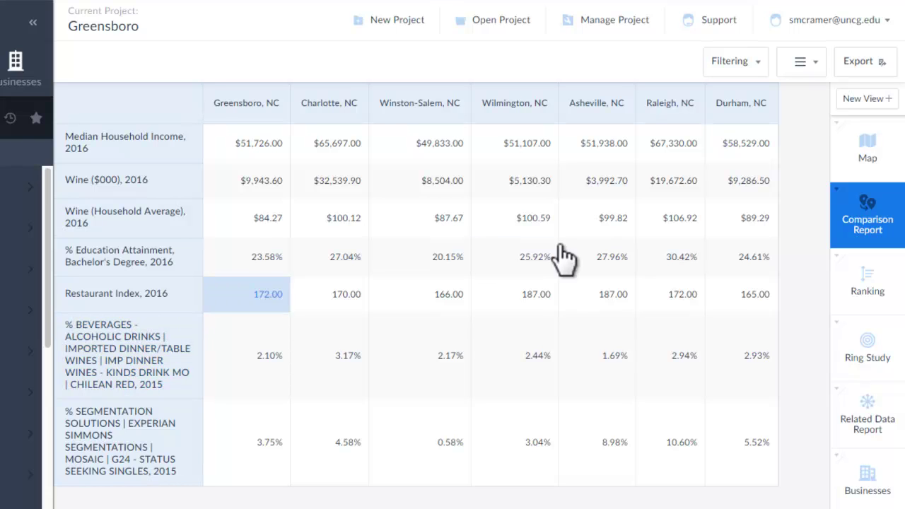
left_click(845, 277)
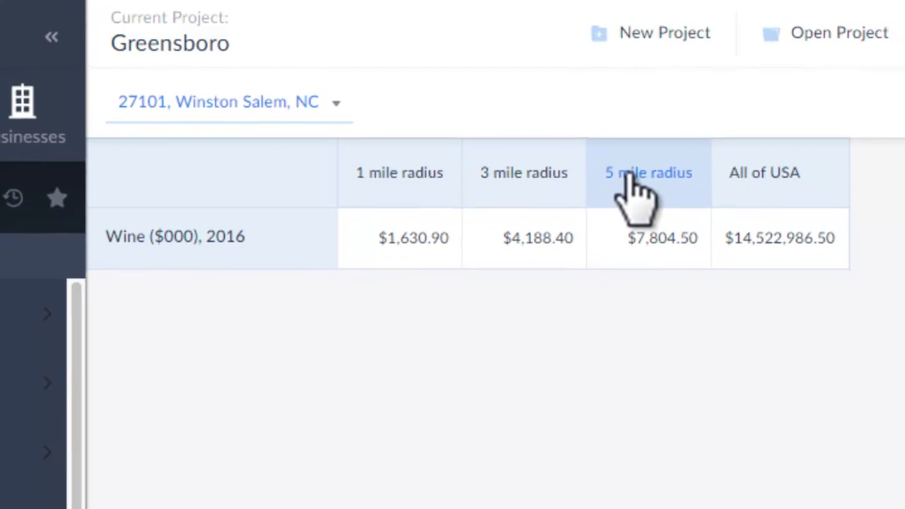
Show the Related Data Report of 2016 alcoholic beverage spending across four NC cities.
left_click(868, 432)
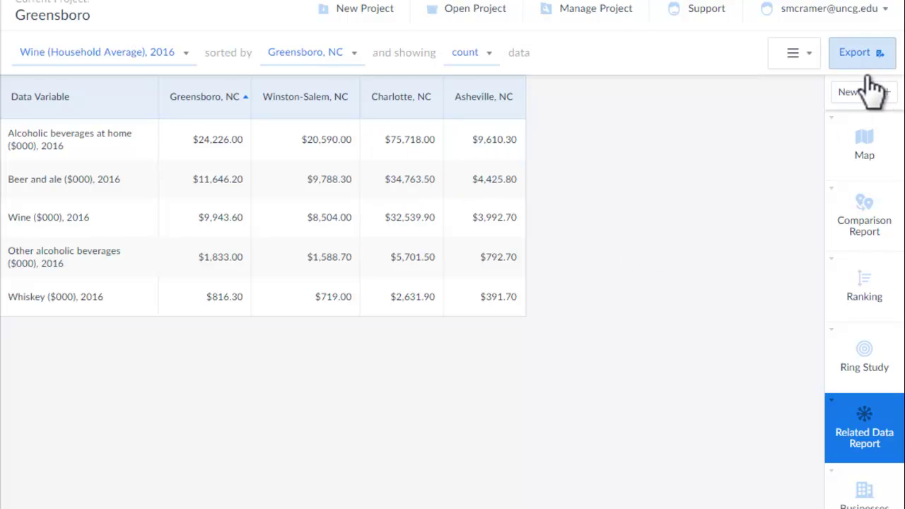
Show the Businesses list of NAICS 722410 Drinking Places in Winston-Salem, NC.
left_click(864, 498)
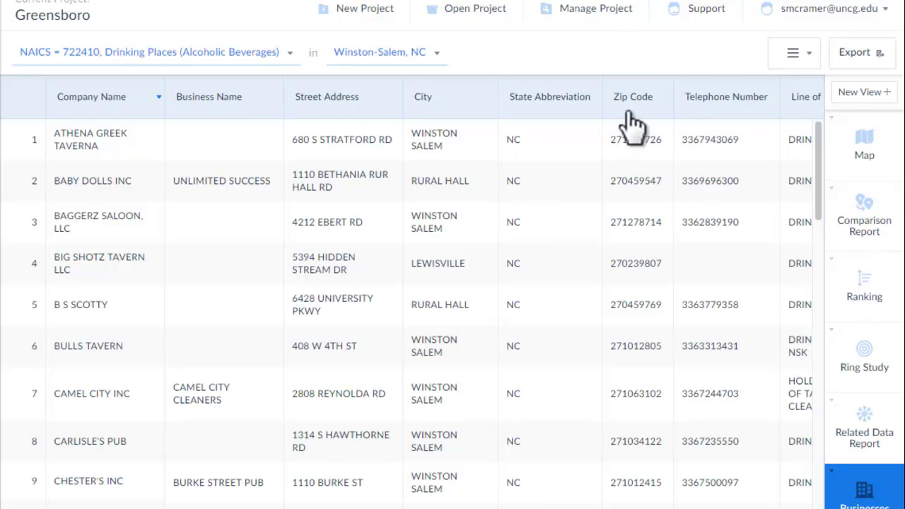
Switch back to the Map view of Greensboro wine-away spending by block group.
left_click(885, 151)
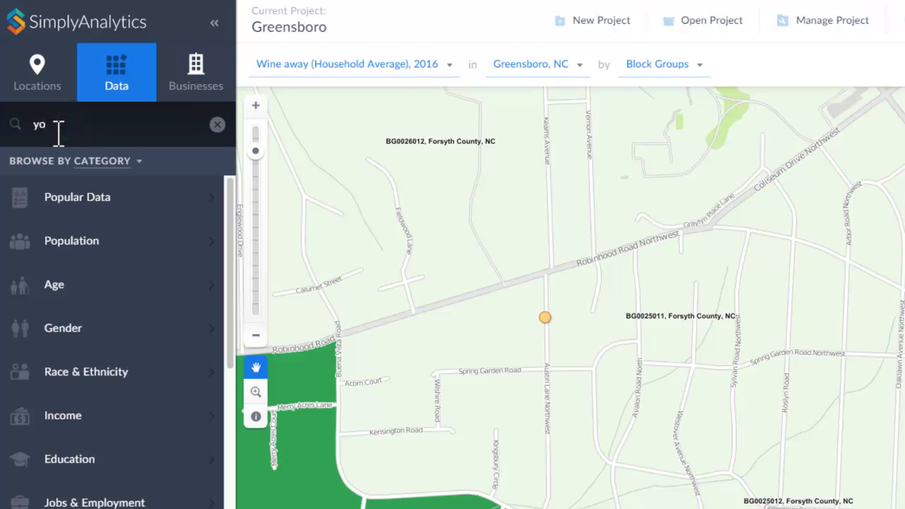
key("Return")
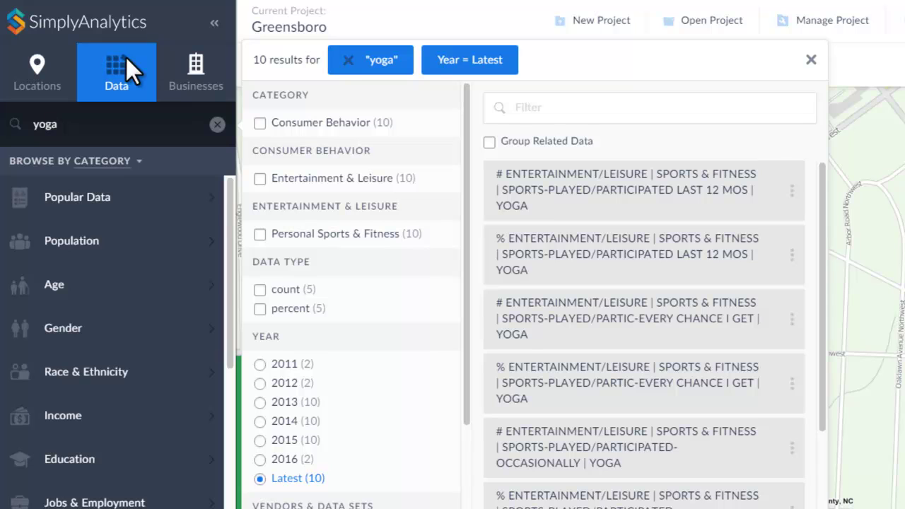
left_click(489, 141)
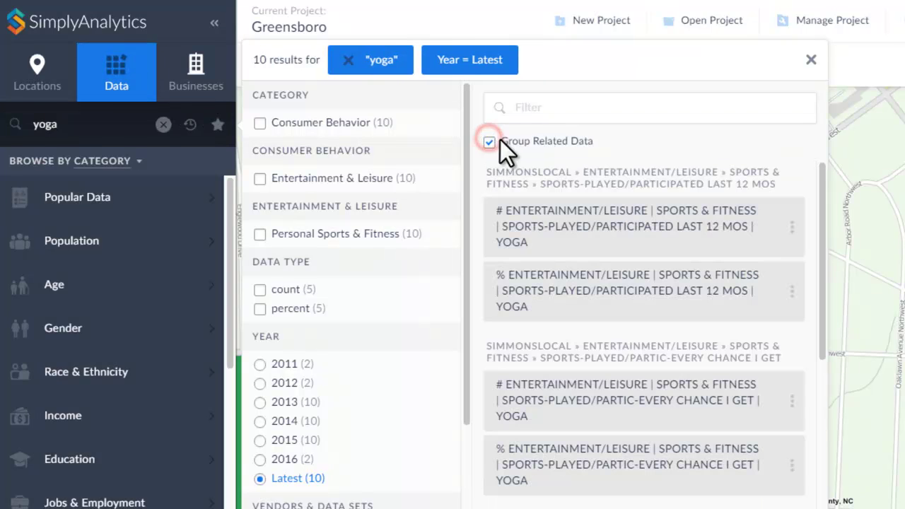
scroll(576, 344, "down", 5)
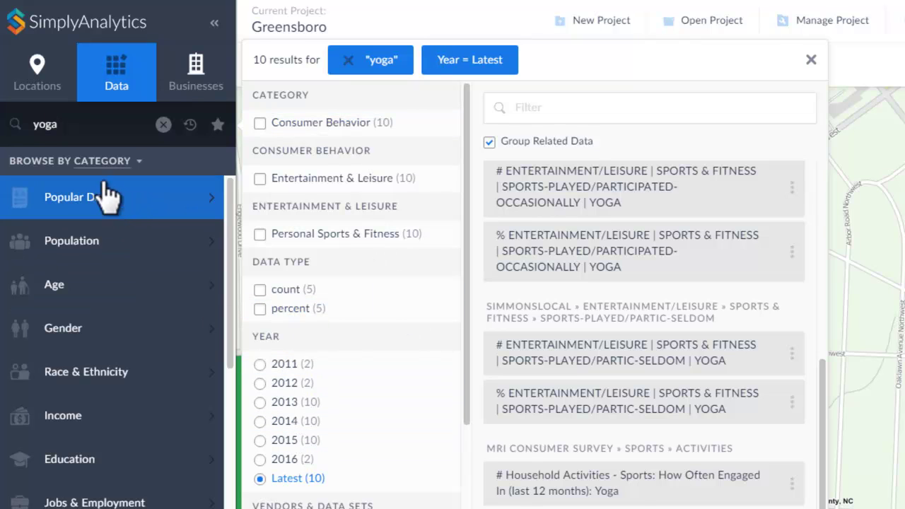
scroll(228, 353, "down", 6)
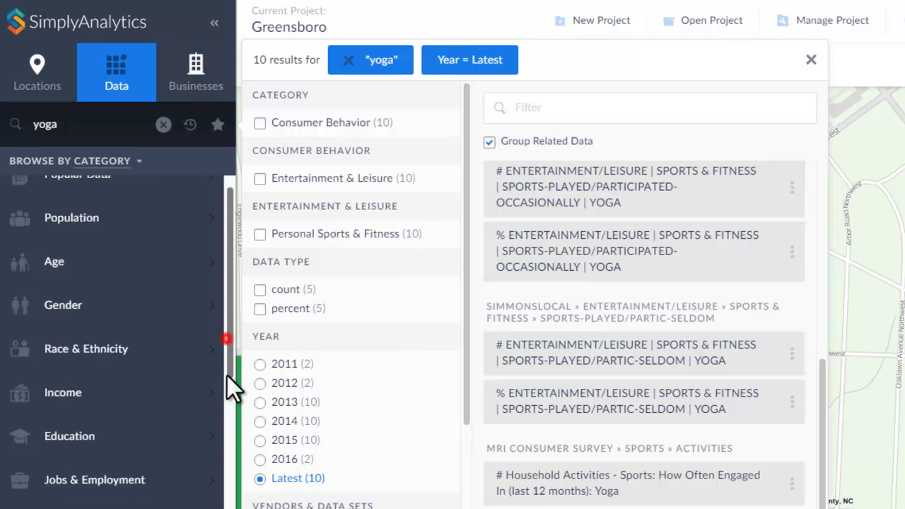
left_click(129, 166)
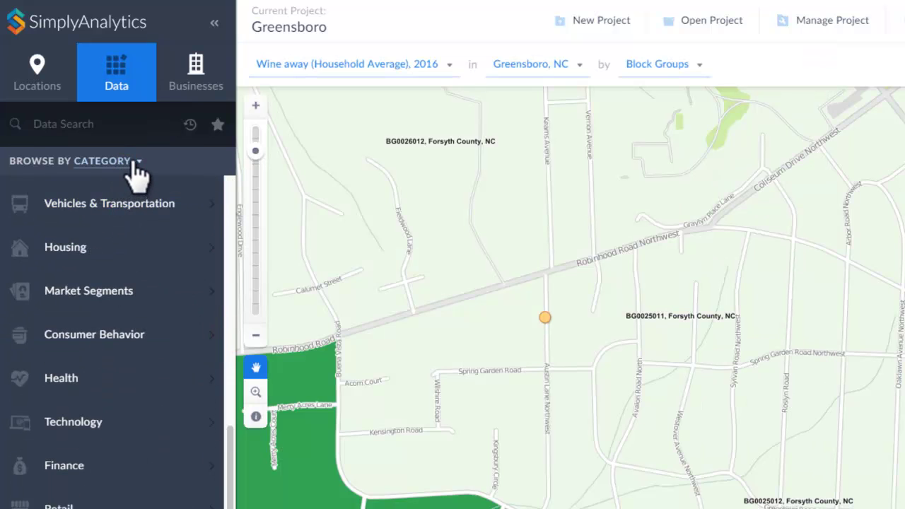
Browse the data panel by Dataset instead of Category and open Simmons US.
left_click(136, 161)
left_click(105, 223)
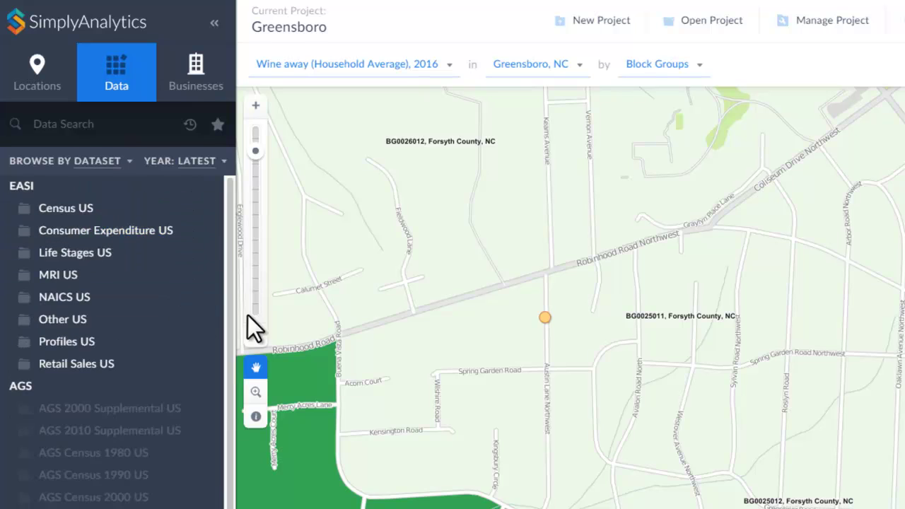
left_click_drag(219, 311, 232, 400)
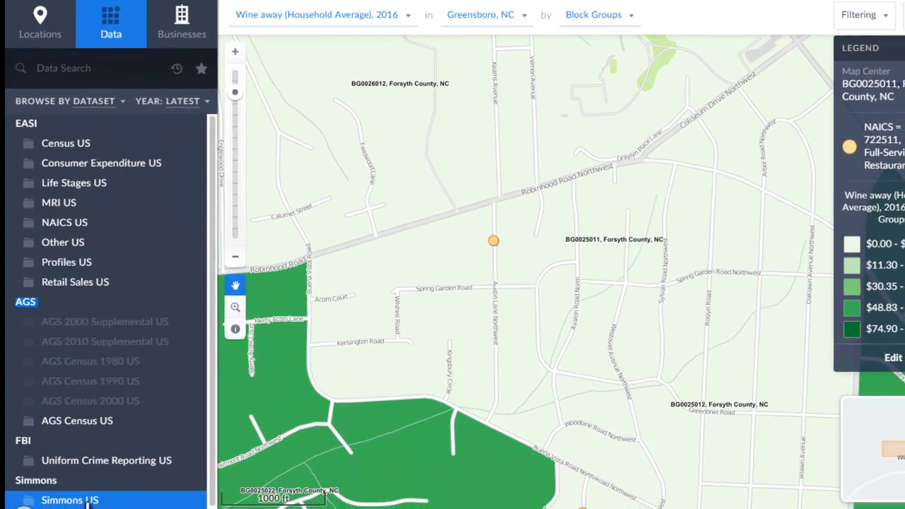
left_click(87, 508)
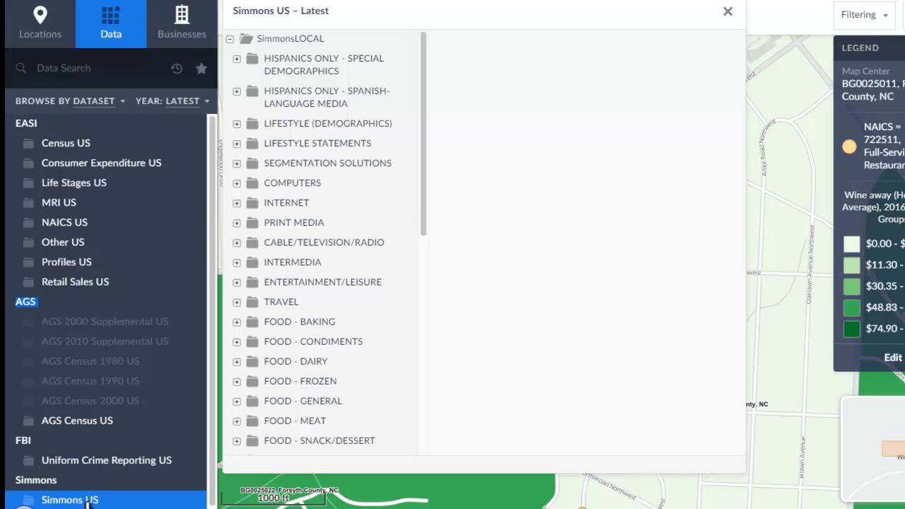
Under Dining > Family & Sit-Down Restaurants, view the Breakfast and Lunch variables, then close the browser.
left_click_drag(423, 202, 432, 364)
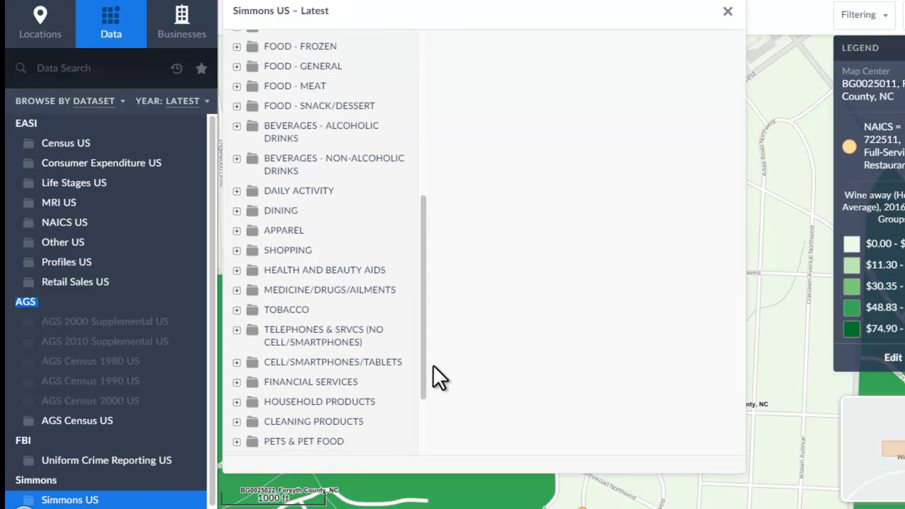
left_click(237, 211)
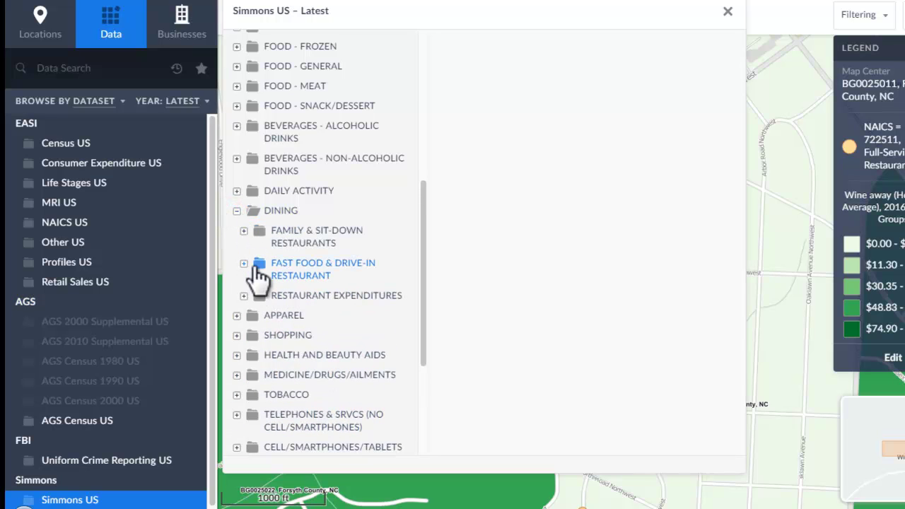
left_click(246, 232)
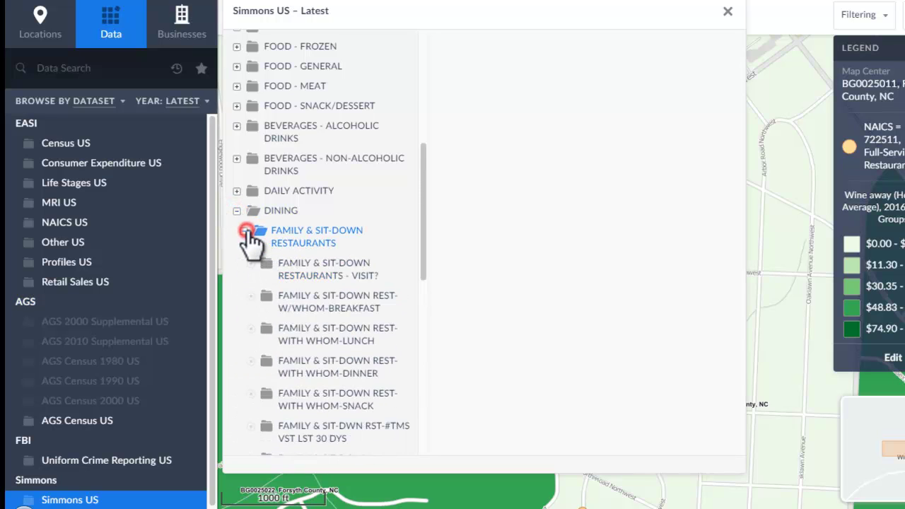
left_click(353, 307)
mouse_move(738, 164)
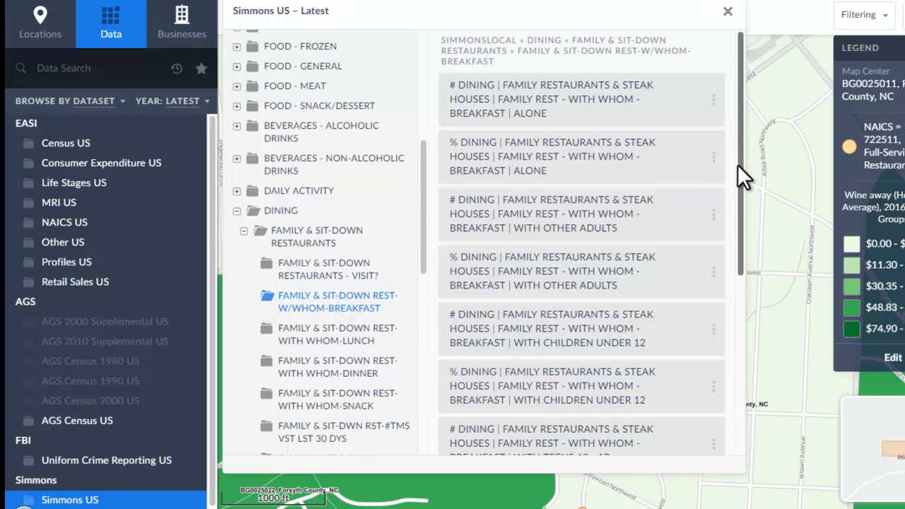
left_click_drag(738, 157, 752, 368)
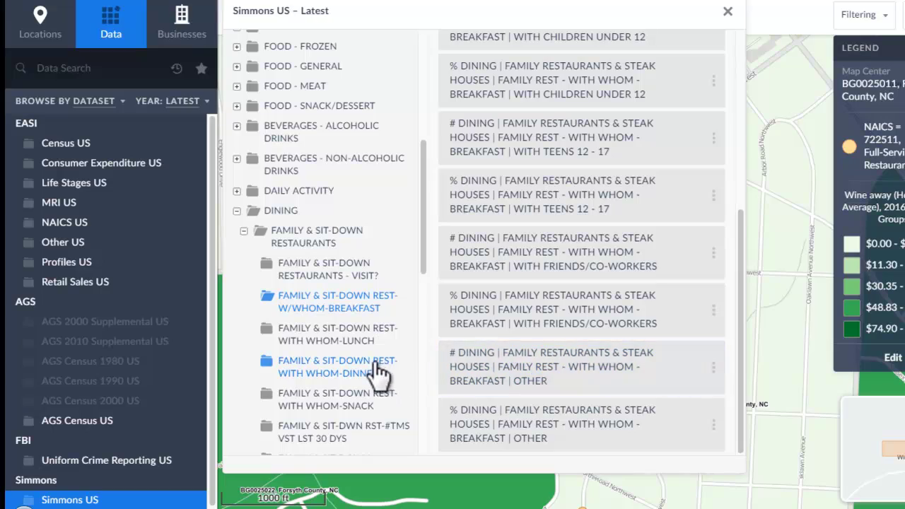
left_click(363, 337)
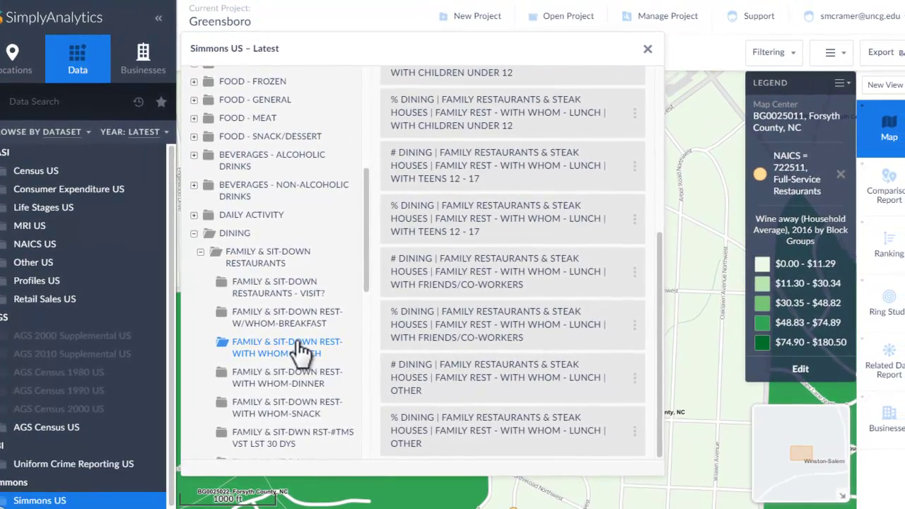
left_click(709, 57)
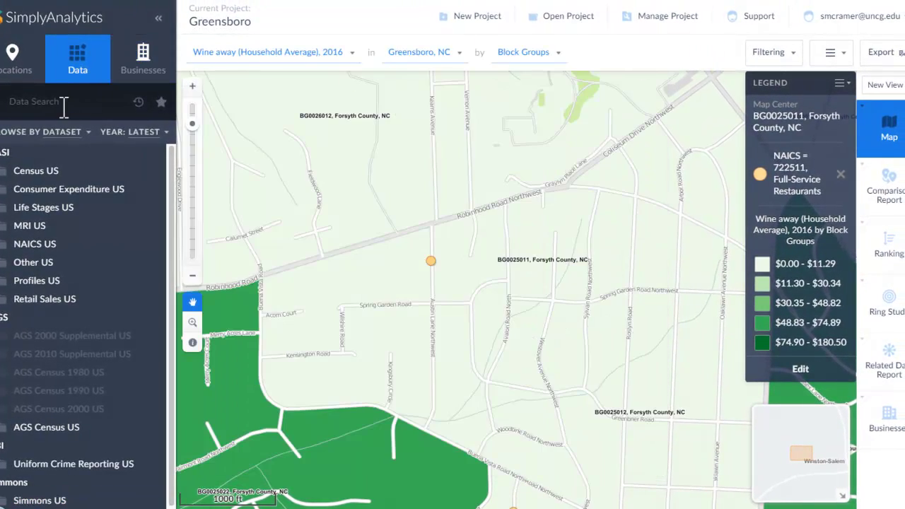